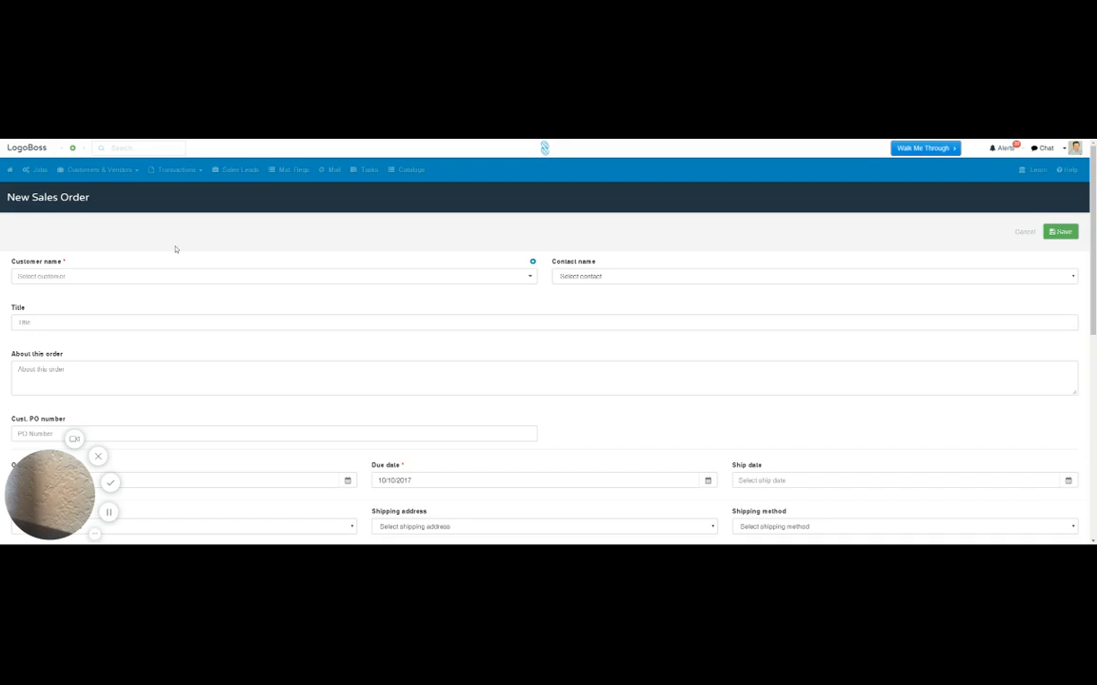
# Choose LogoBoss as the customer and title the sales order "LogoBoss Embroidered Polo Shirts for Cancer Walk".
pyautogui.click(166, 275)
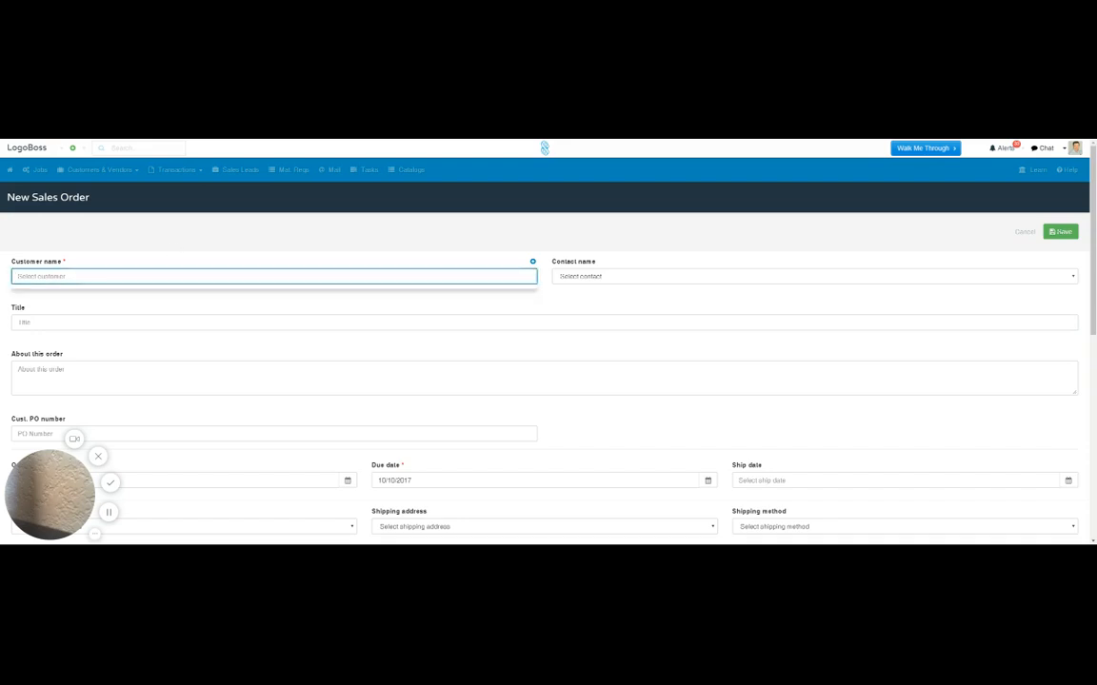
pyautogui.write('LogoBoss')
pyautogui.press('Return')
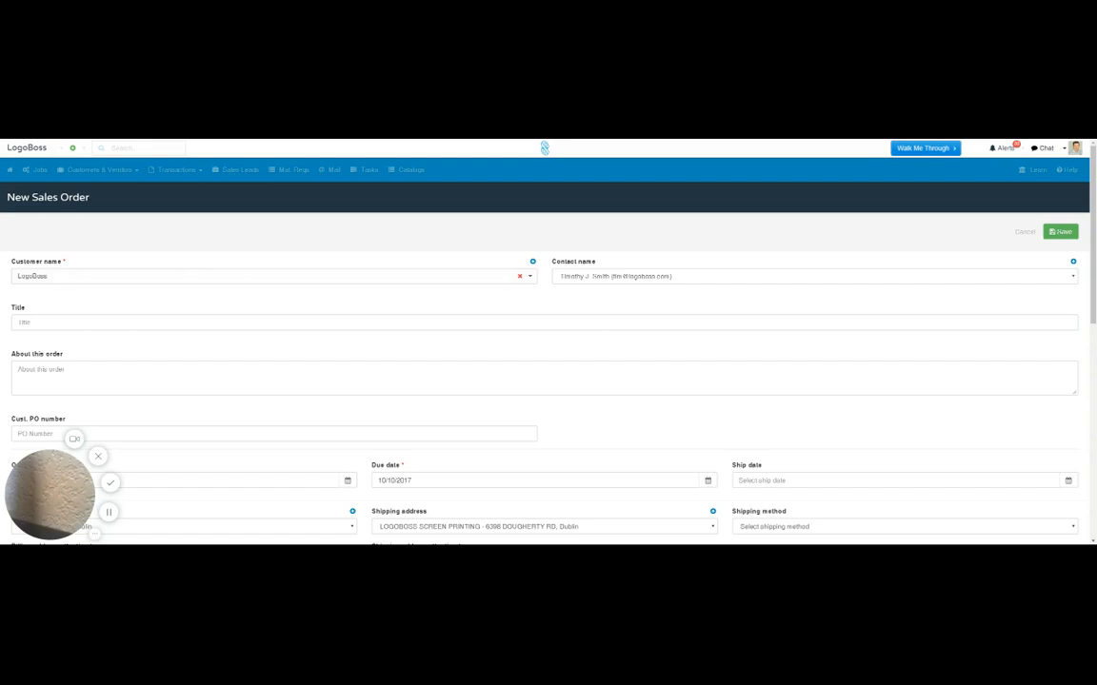
pyautogui.click(120, 323)
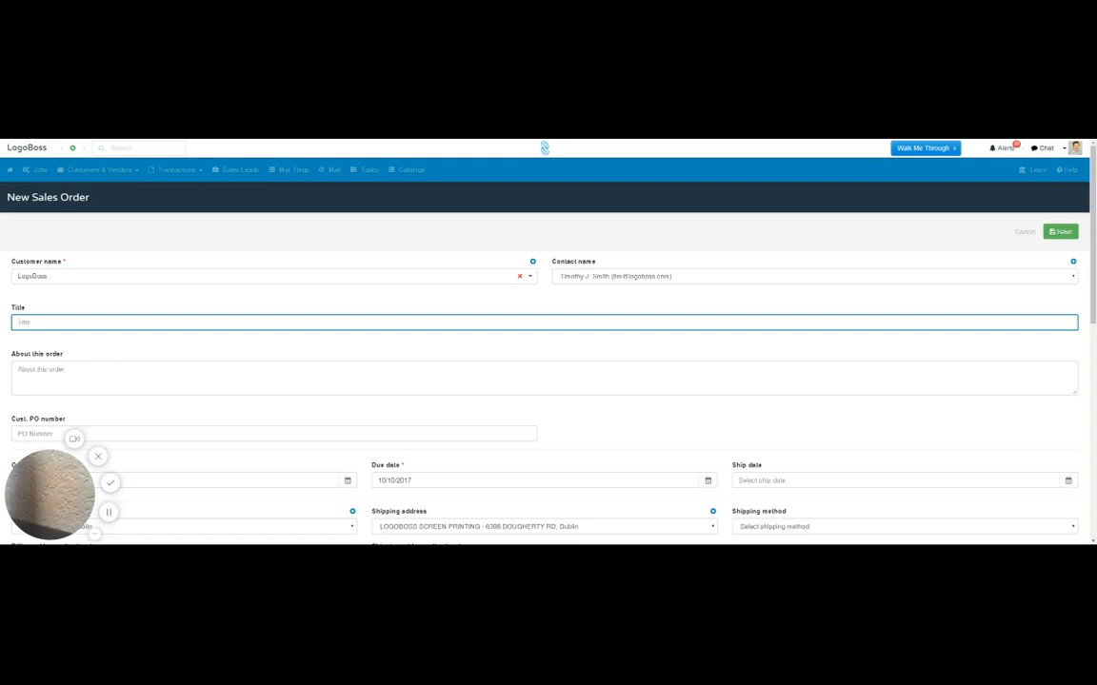
pyautogui.write('LogoBoss Polo Shirts for Cancer Walk')
pyautogui.write('Embroidered Polo')
# Describe the order as "Right Chest Emb" in the about-this-order text.
pyautogui.click(123, 379)
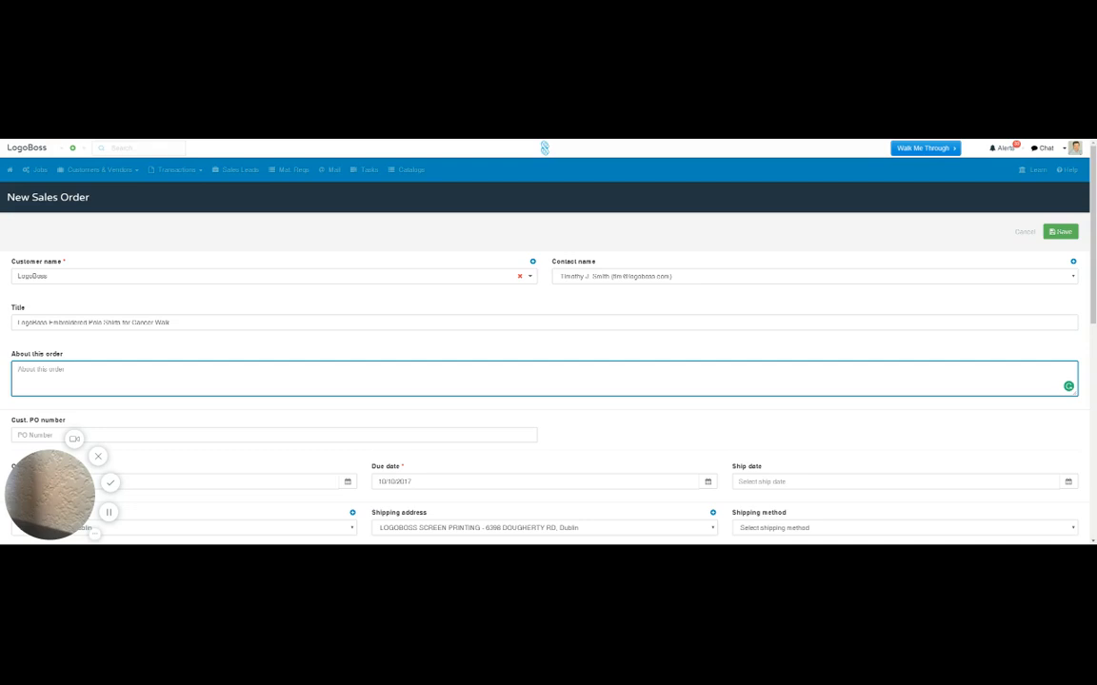
pyautogui.write('P')
pyautogui.write('ight Chest ')
pyautogui.write('Emb')
# Enter the customer's PO number and set the ship date to 10/04/2017.
pyautogui.scroll(-2, 548, 343)
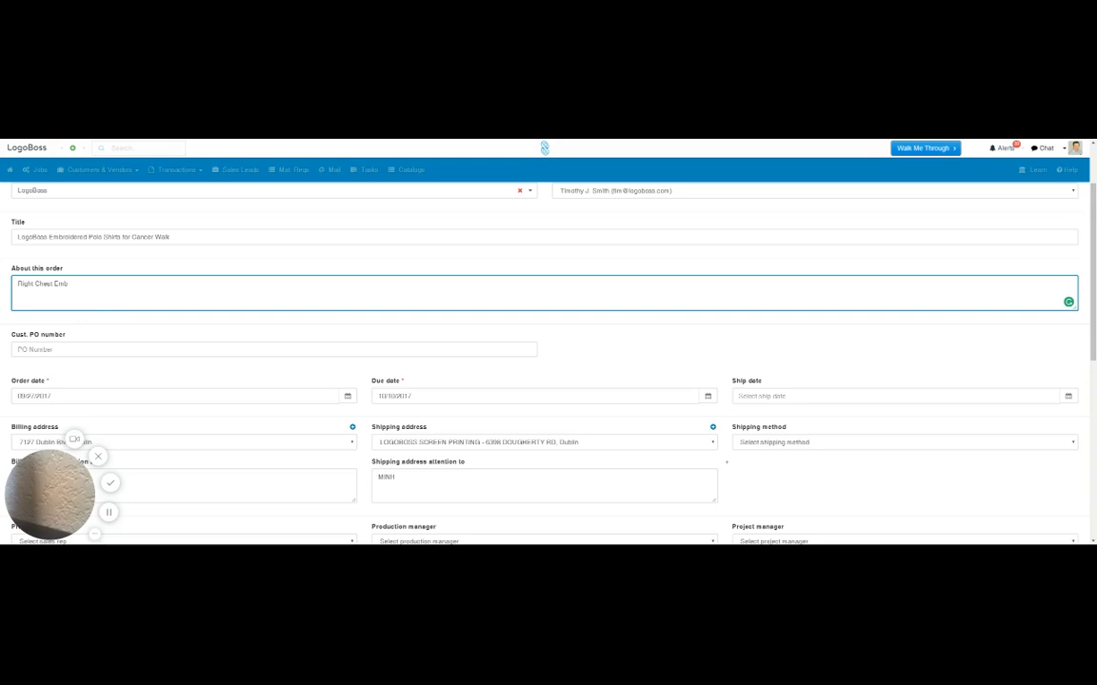
pyautogui.scroll(1, 131, 294)
pyautogui.scroll(-2, 130, 294)
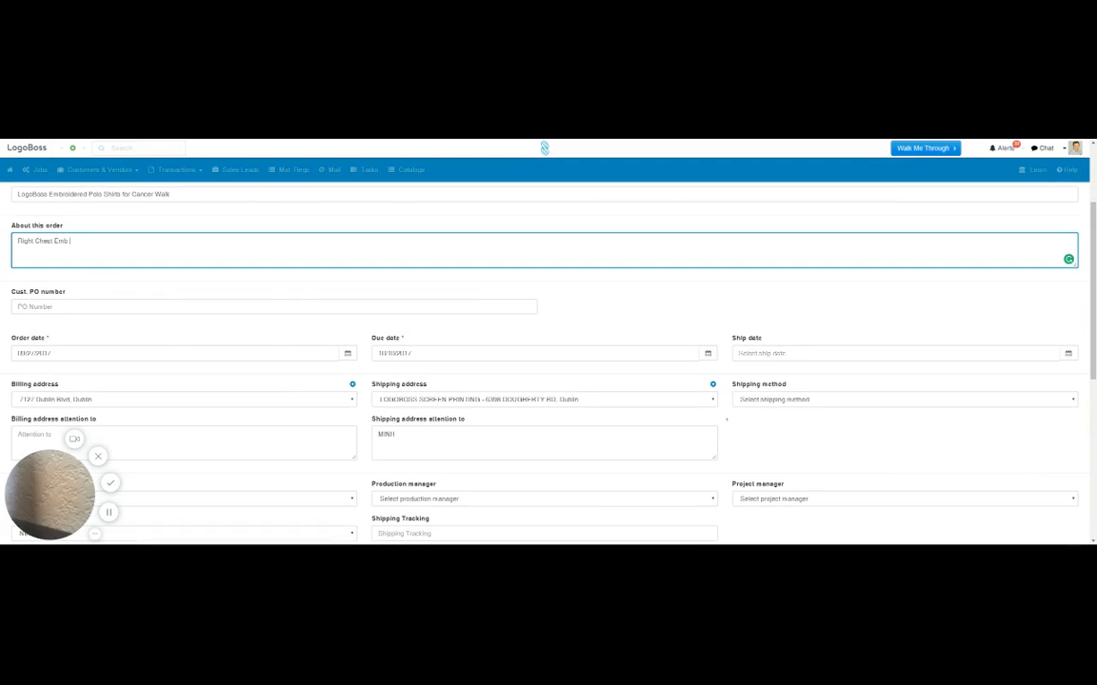
pyautogui.click(19, 306)
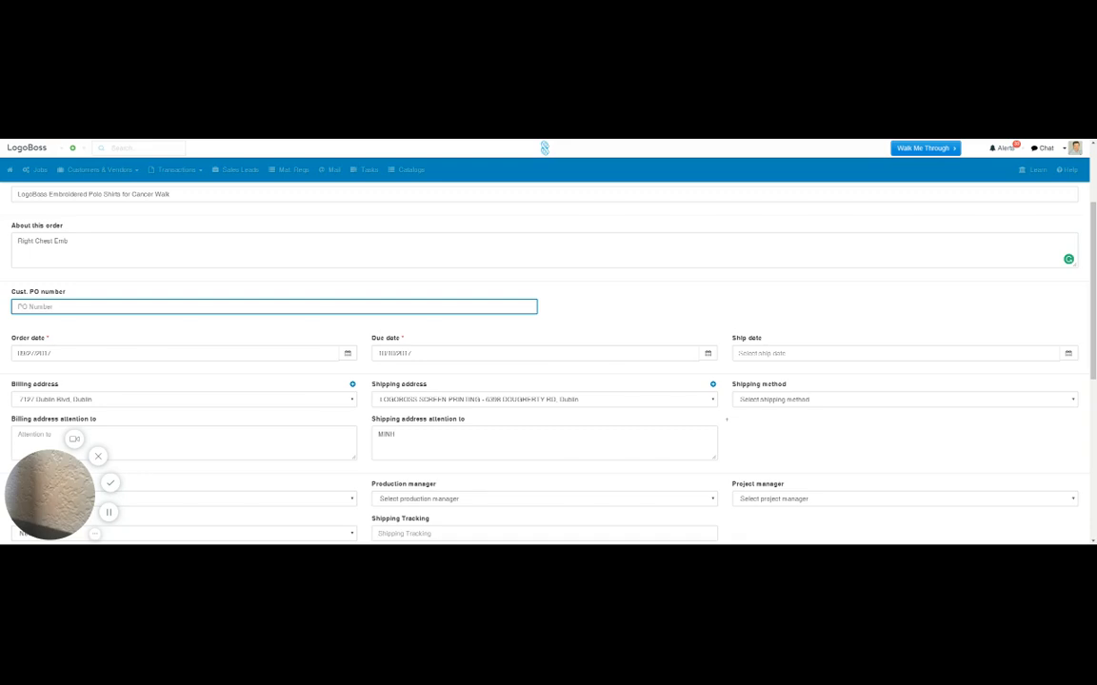
pyautogui.write('LB1234')
pyautogui.scroll(-1, 122, 301)
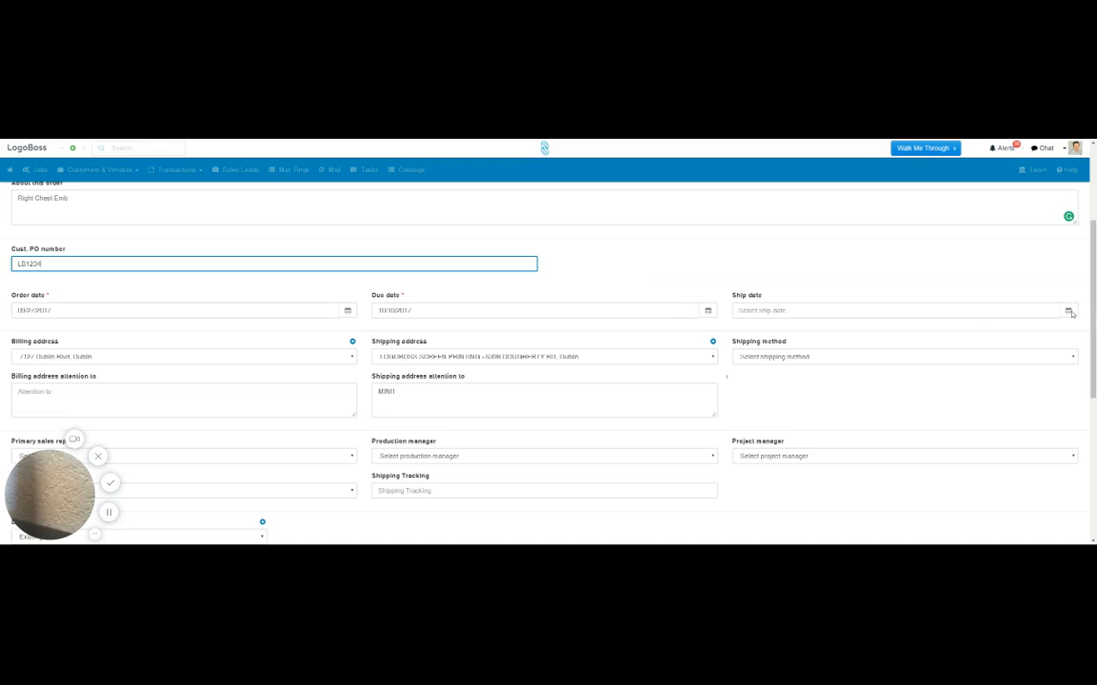
pyautogui.click(1067, 311)
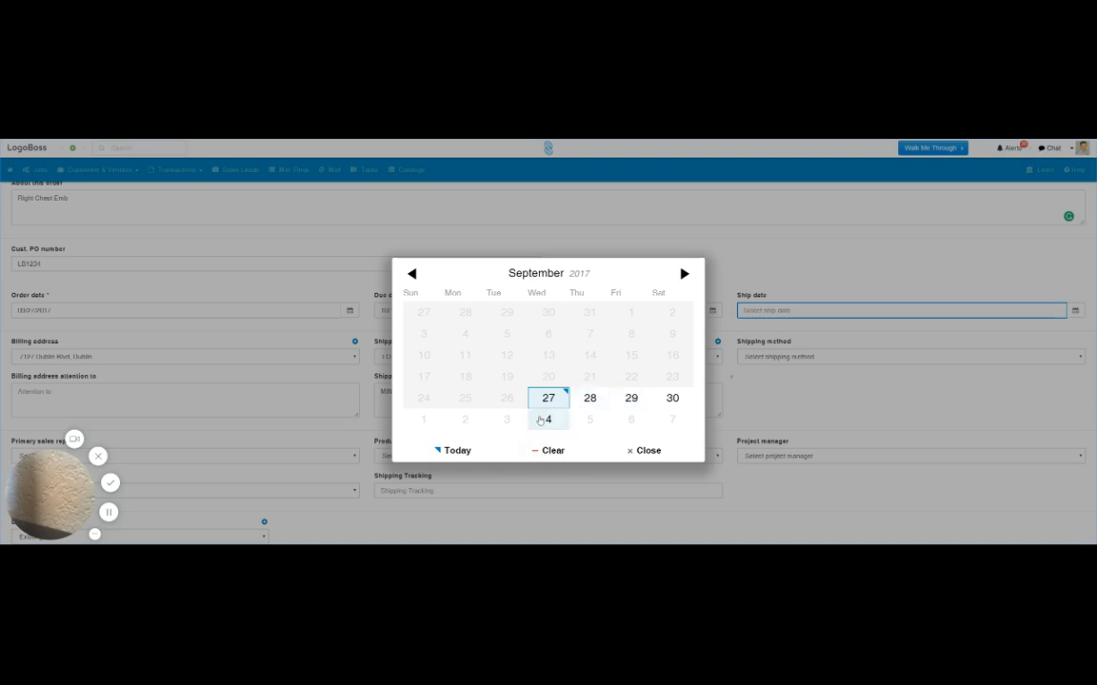
pyautogui.click(547, 419)
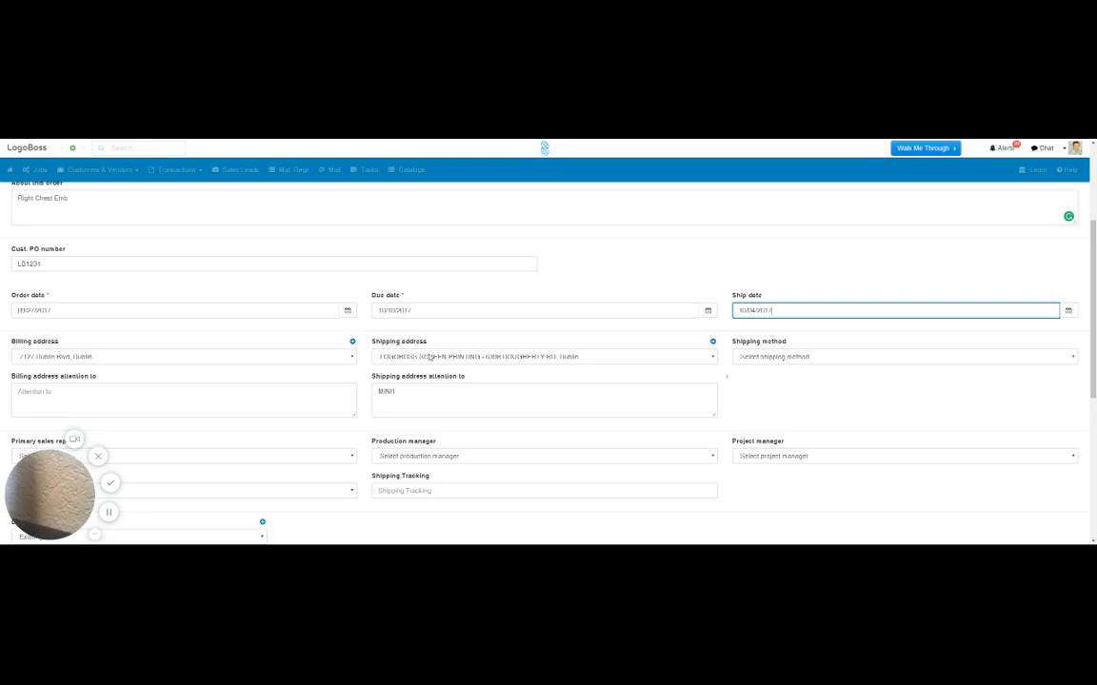
# Switch the shipping address to the blank option and set the shipping method to Pick-Up.
pyautogui.click(430, 358)
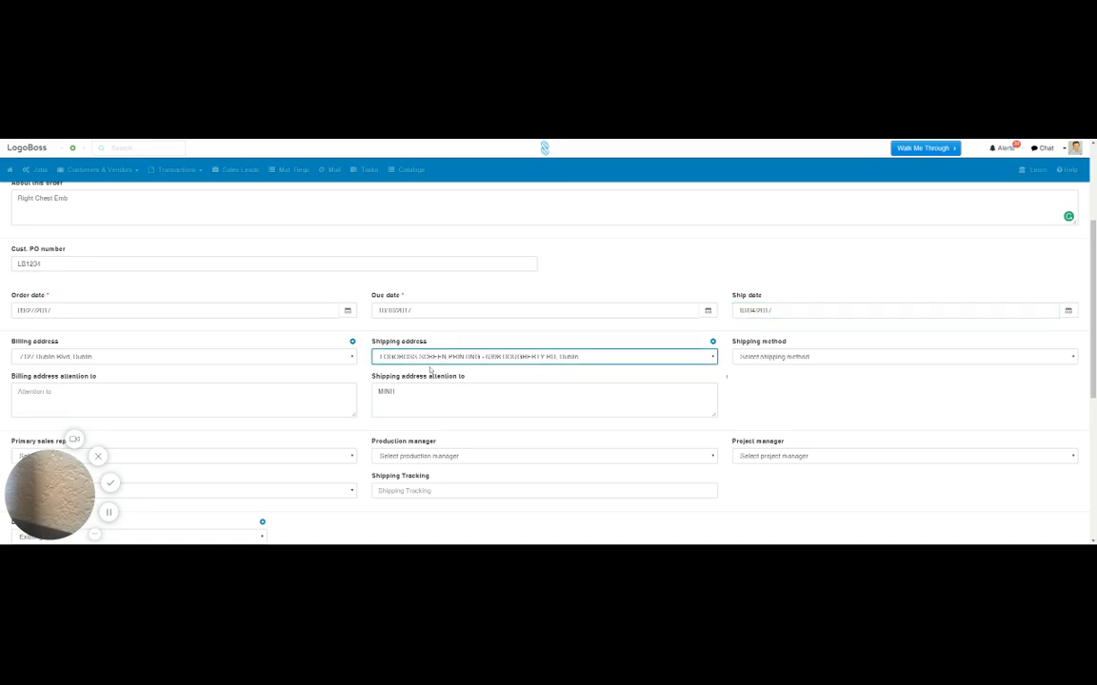
pyautogui.click(430, 370)
pyautogui.press('BackSpace')
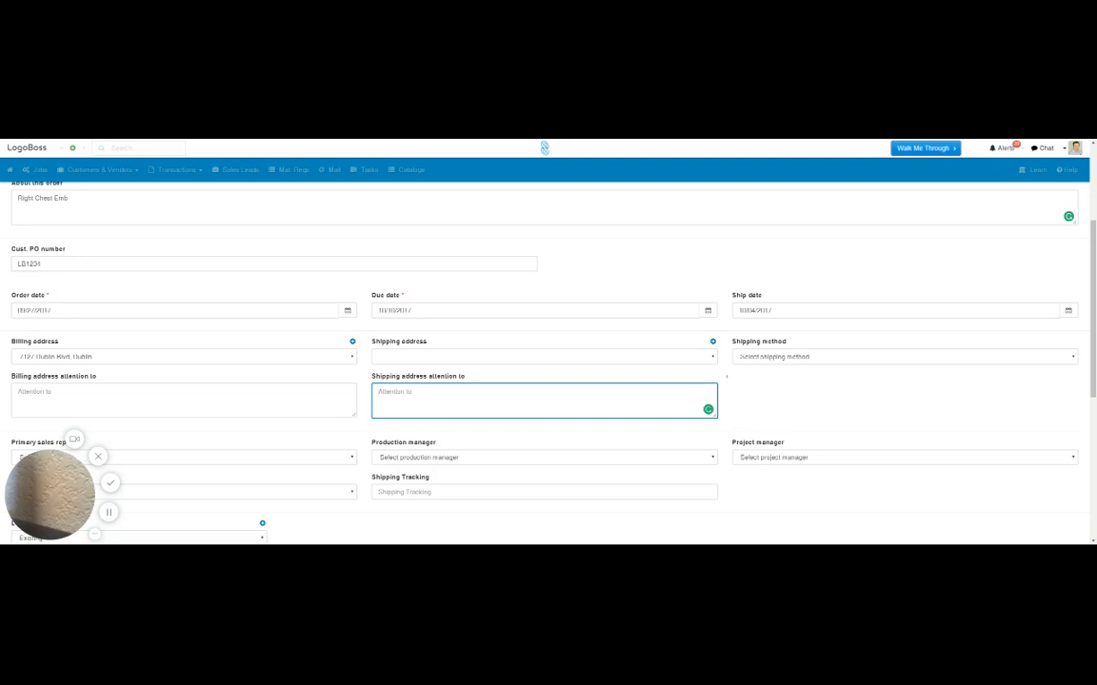
pyautogui.click(563, 354)
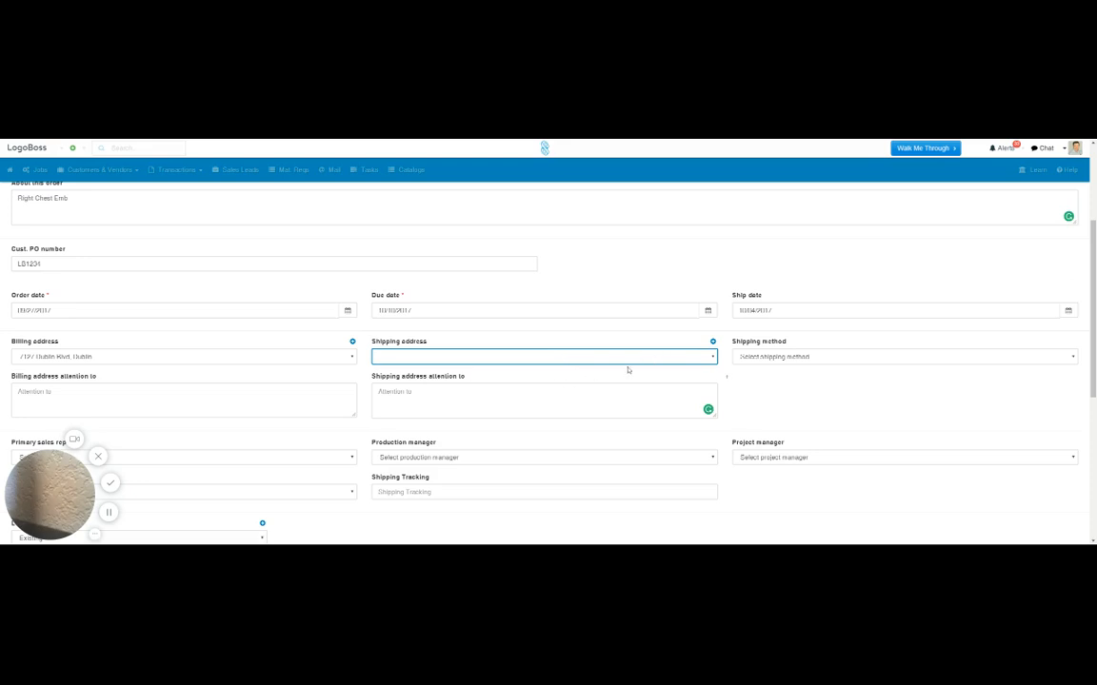
pyautogui.click(781, 358)
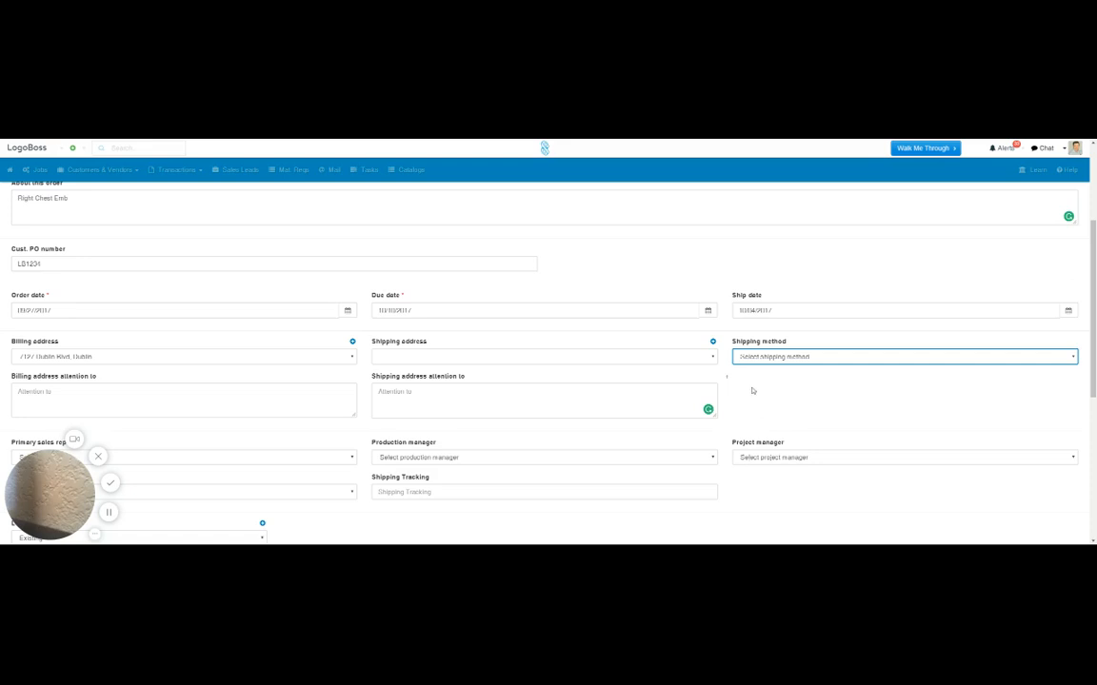
pyautogui.click(737, 424)
# Assign the primary sales rep, the production manager and the project manager to the order.
pyautogui.scroll(-1, 460, 385)
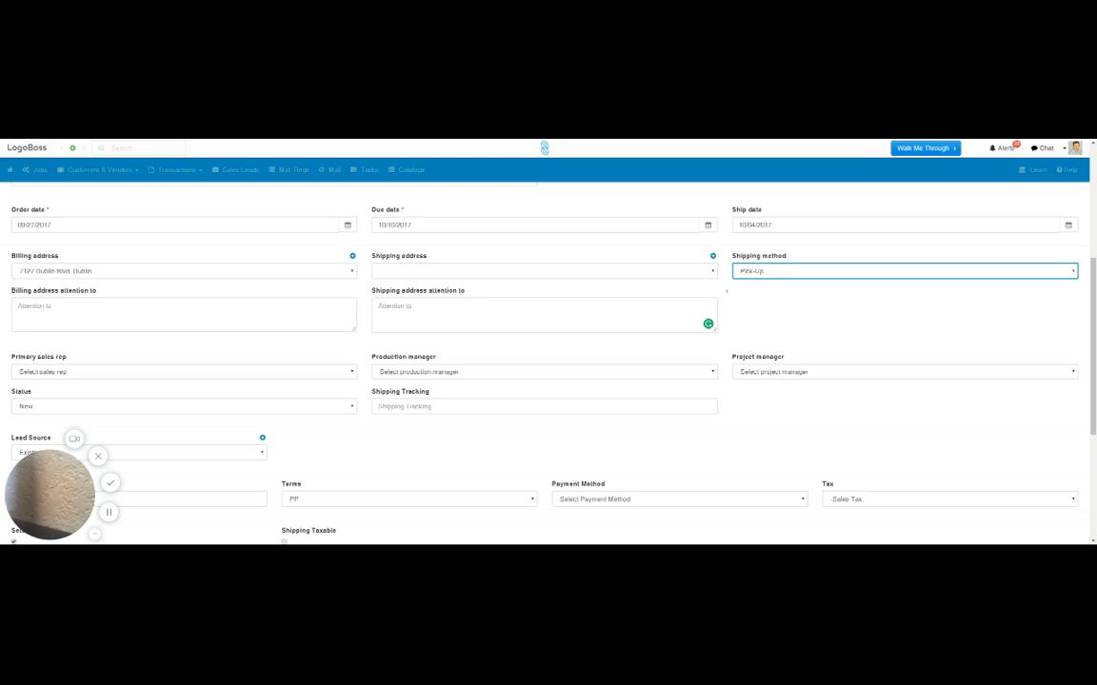
pyautogui.scroll(-1, 169, 346)
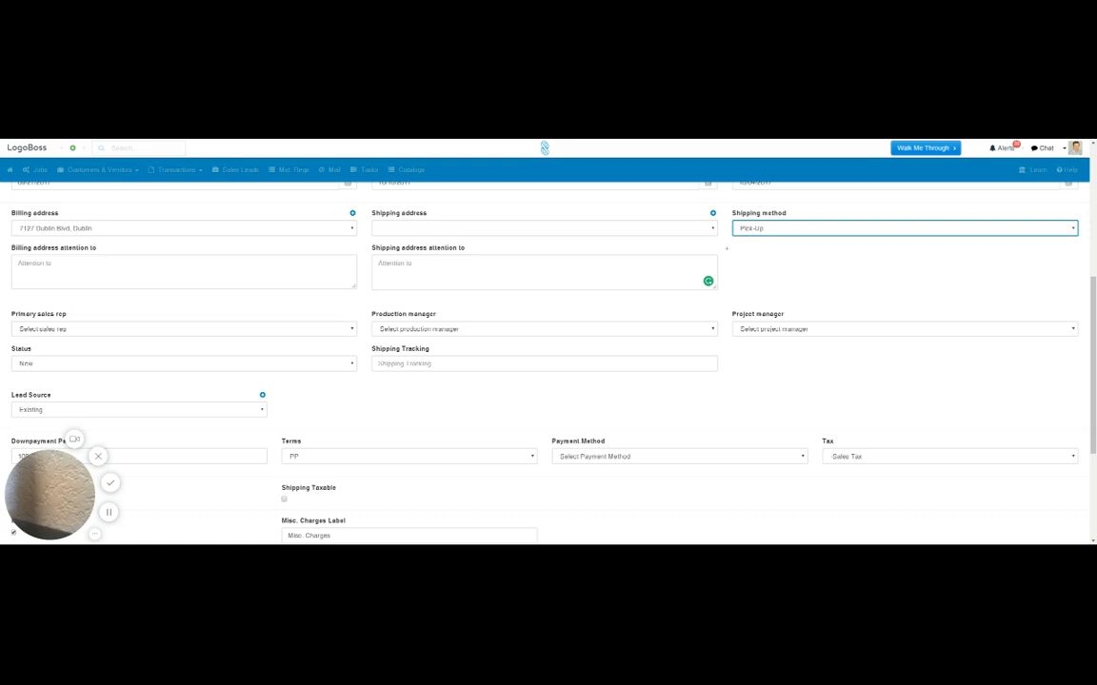
pyautogui.click(81, 330)
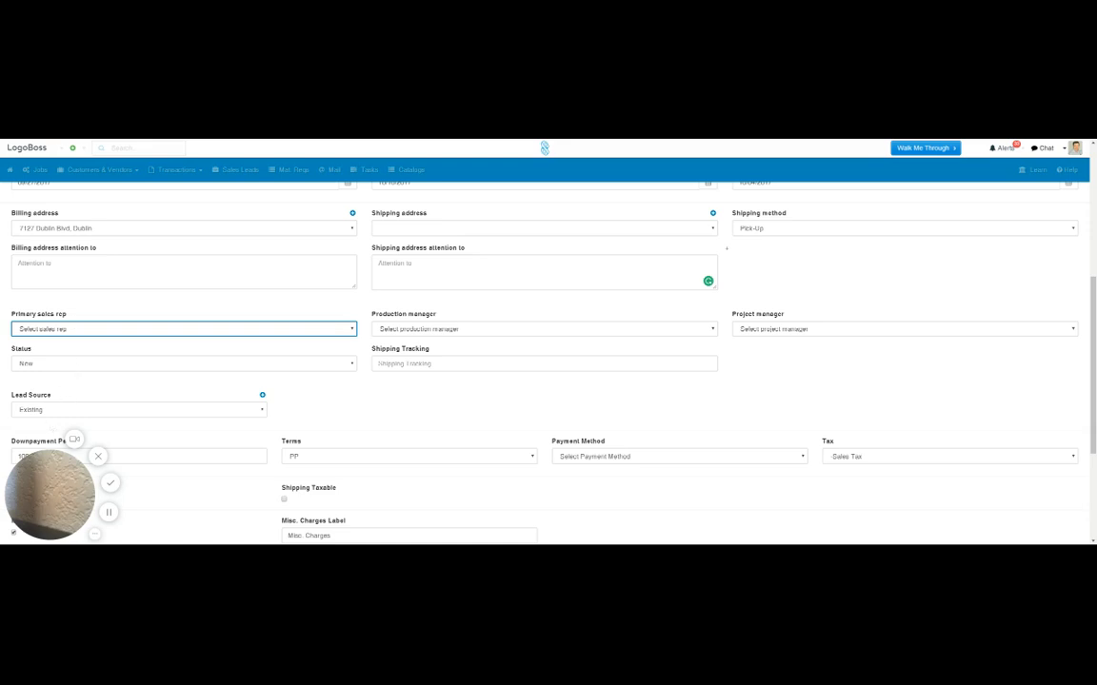
pyautogui.click(53, 421)
pyautogui.click(485, 330)
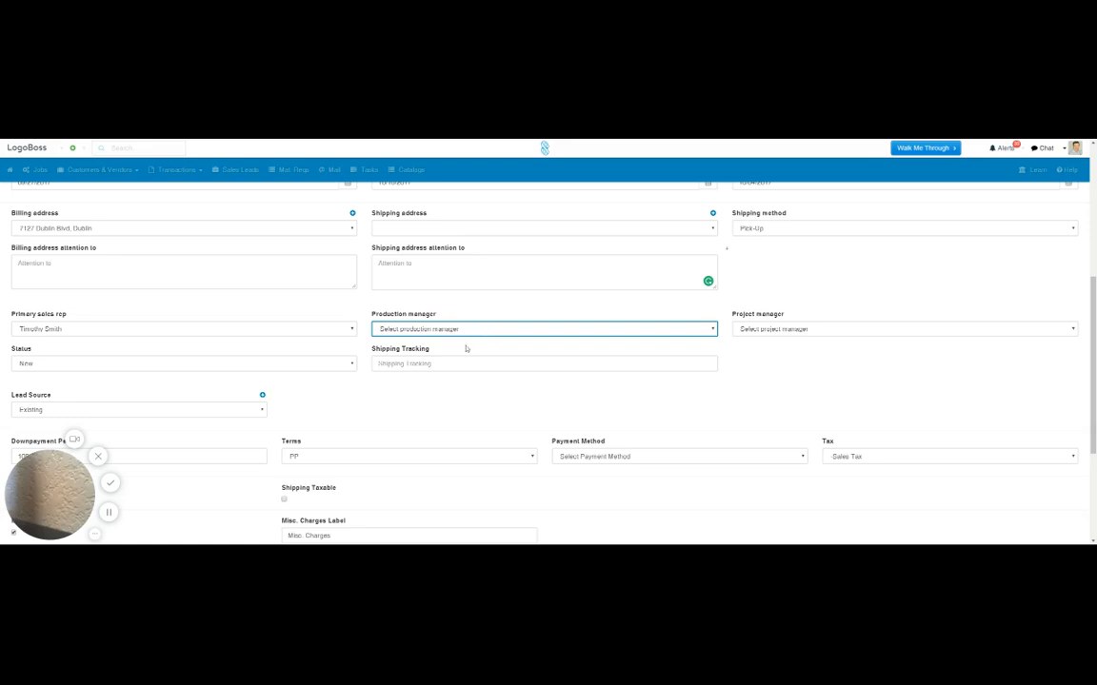
pyautogui.click(467, 348)
pyautogui.click(807, 332)
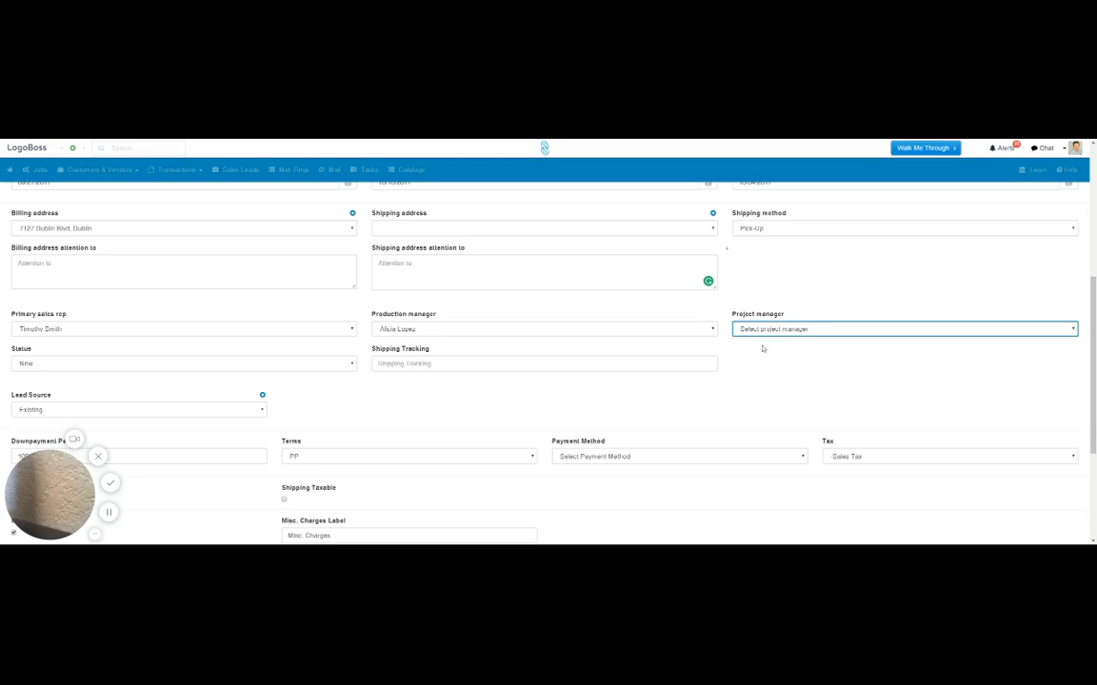
pyautogui.click(756, 401)
# Check the order status options and set the lead source to Tradeshow.
pyautogui.click(60, 364)
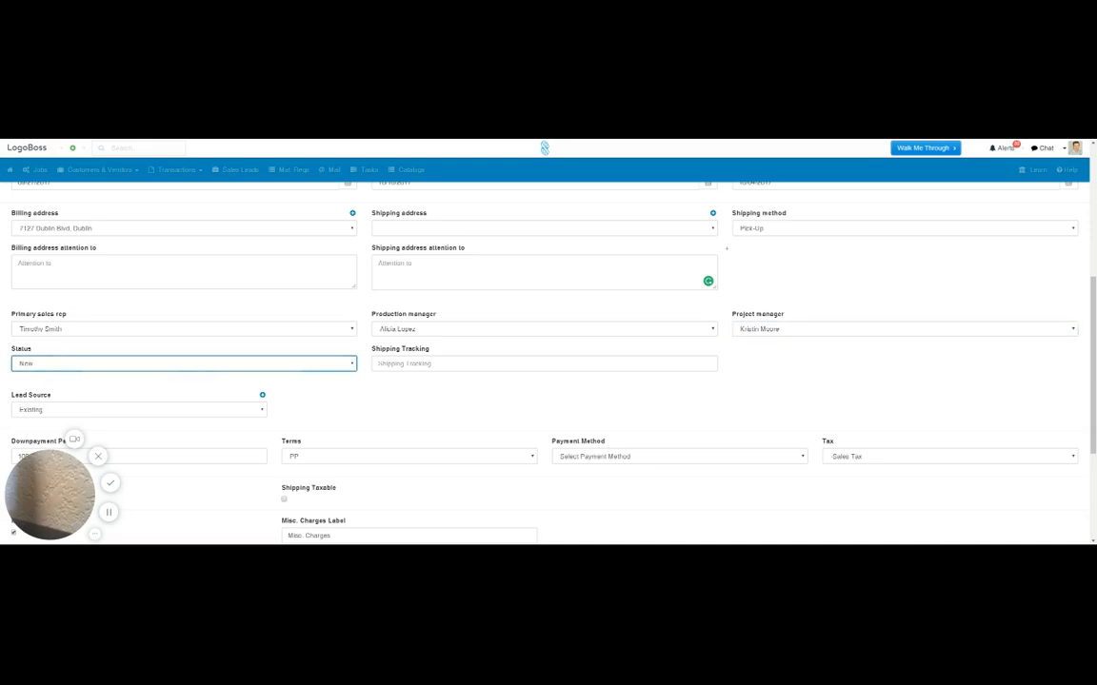
pyautogui.scroll(-3, 409, 370)
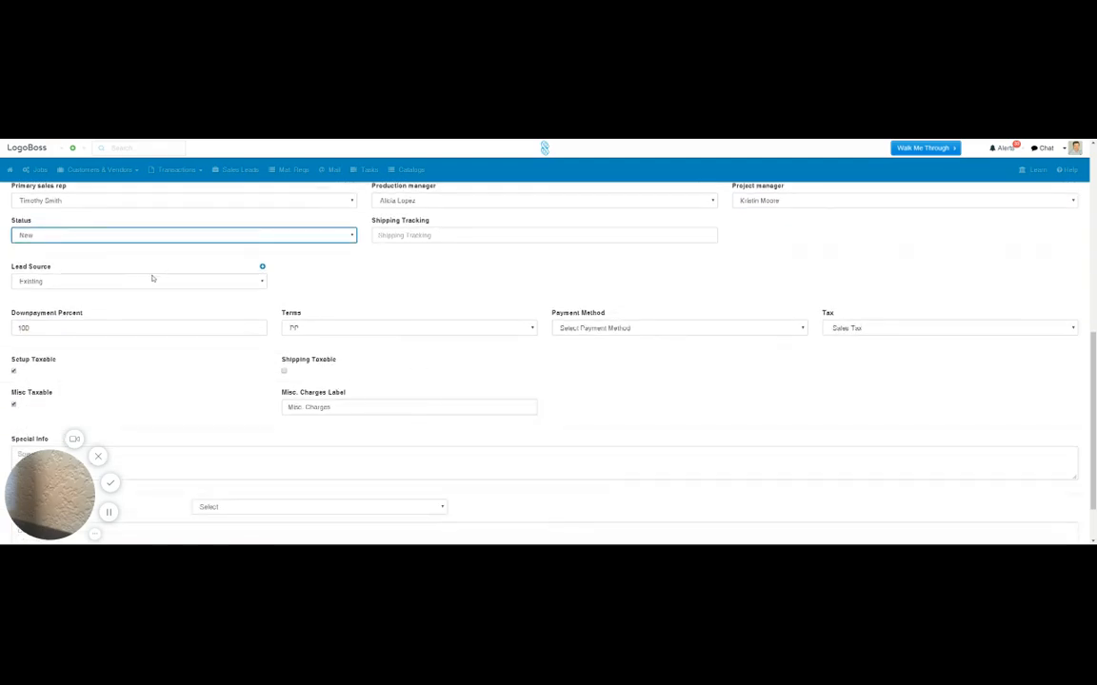
pyautogui.click(132, 281)
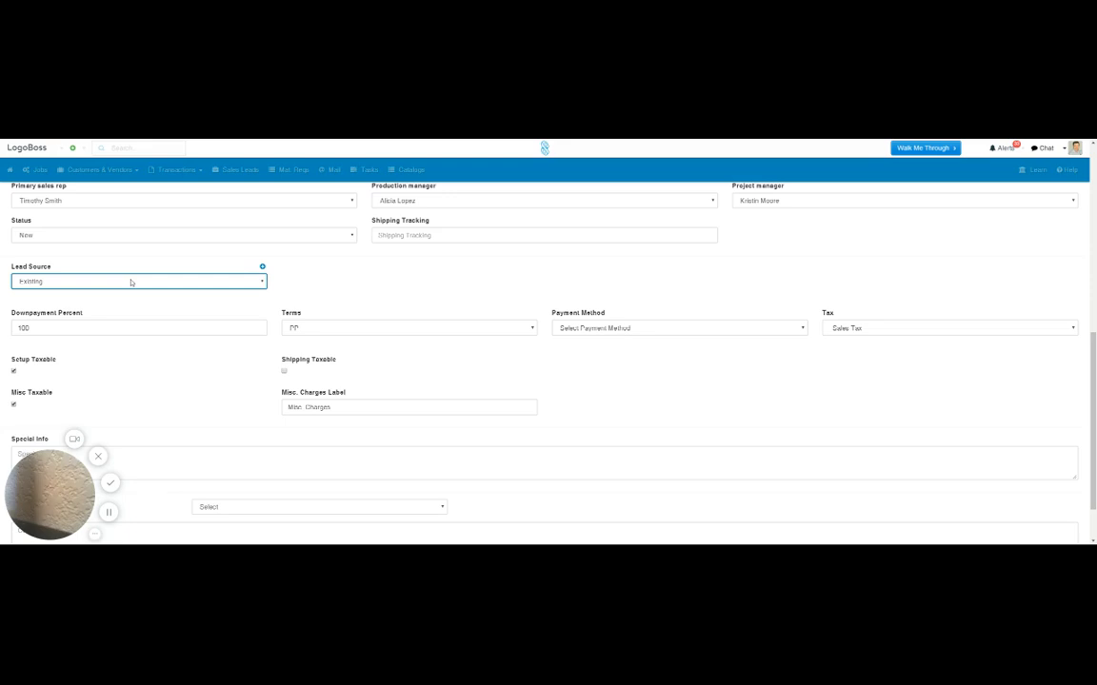
pyautogui.click(84, 335)
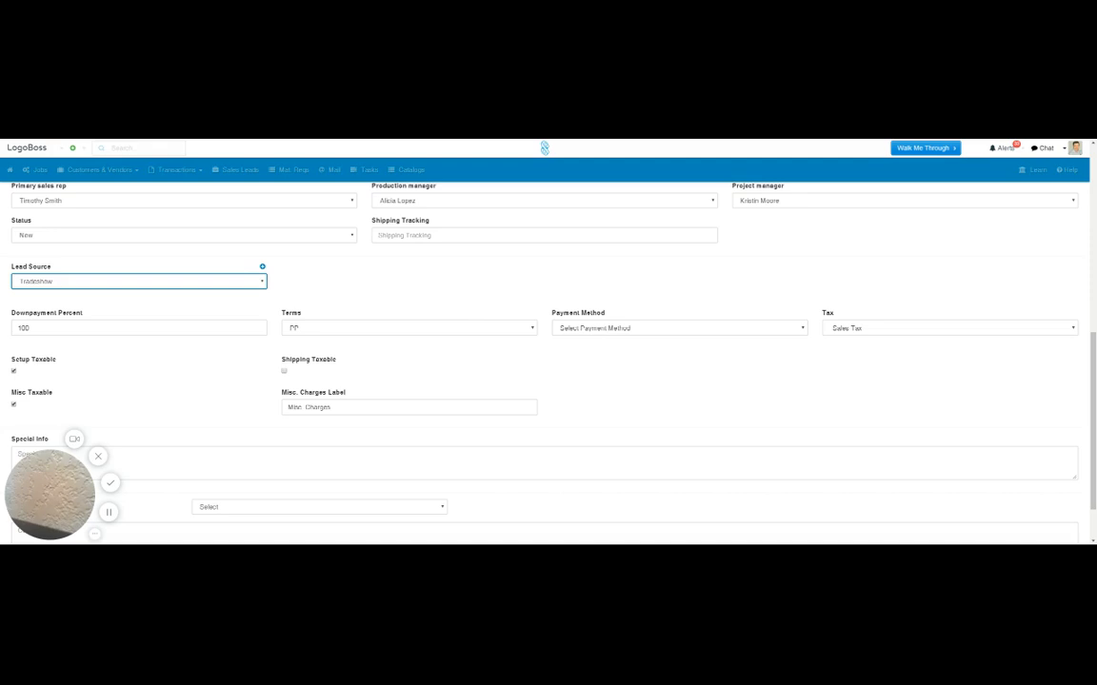
# Review the payment method, tax and customer note choices and save the new sales order.
pyautogui.click(585, 328)
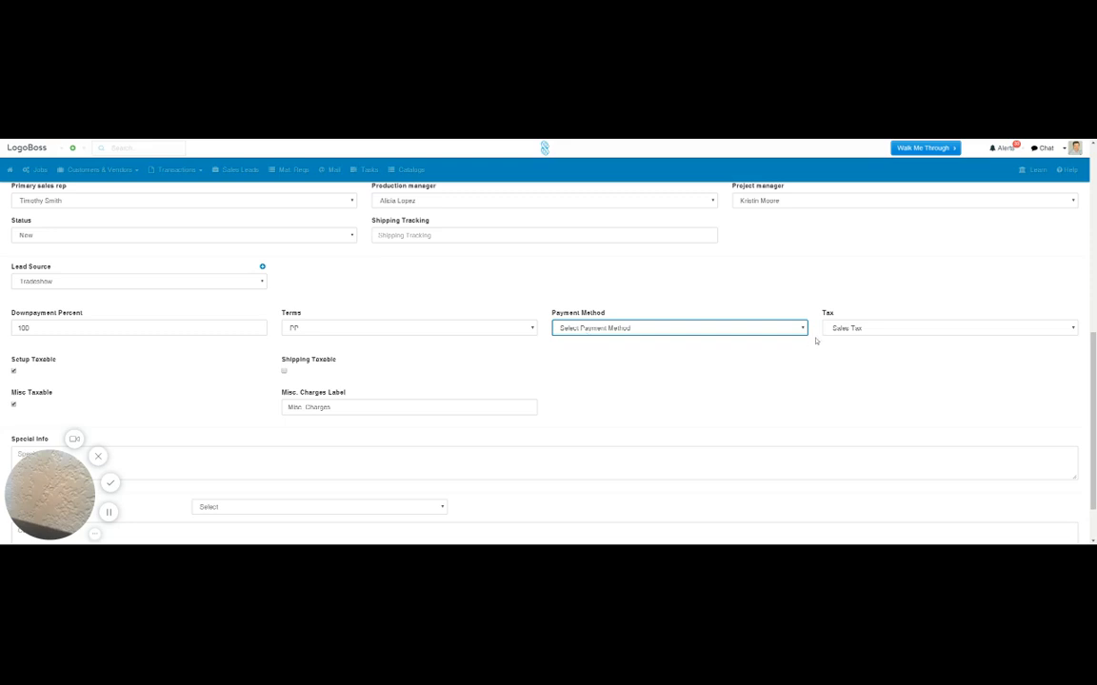
pyautogui.click(867, 328)
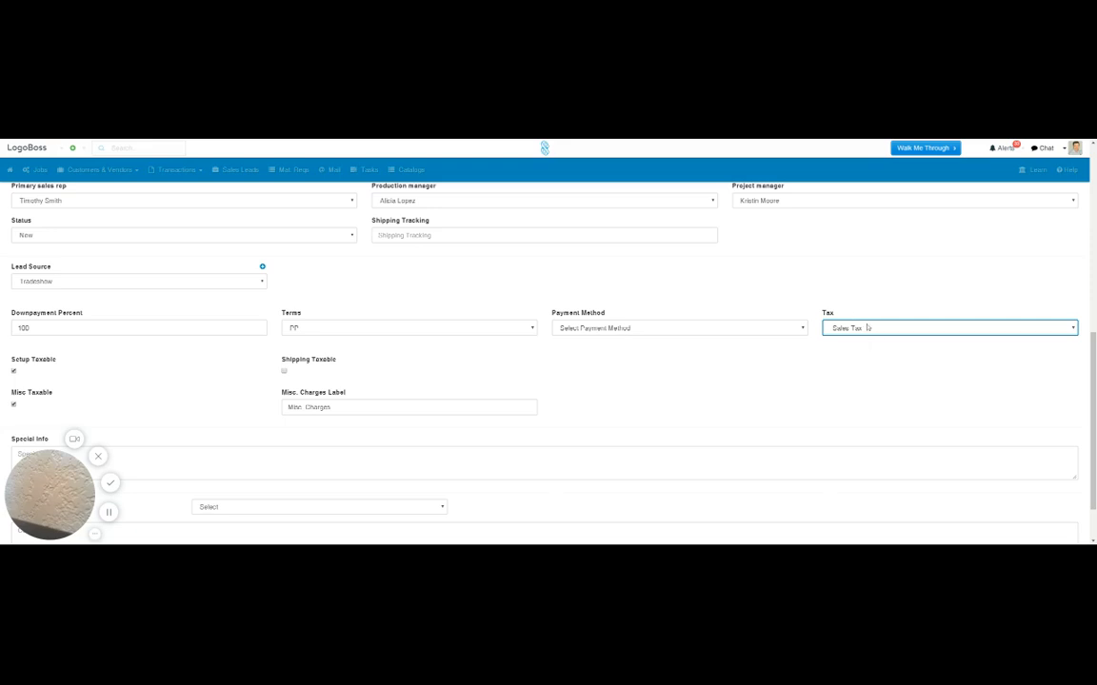
pyautogui.scroll(-2, 285, 323)
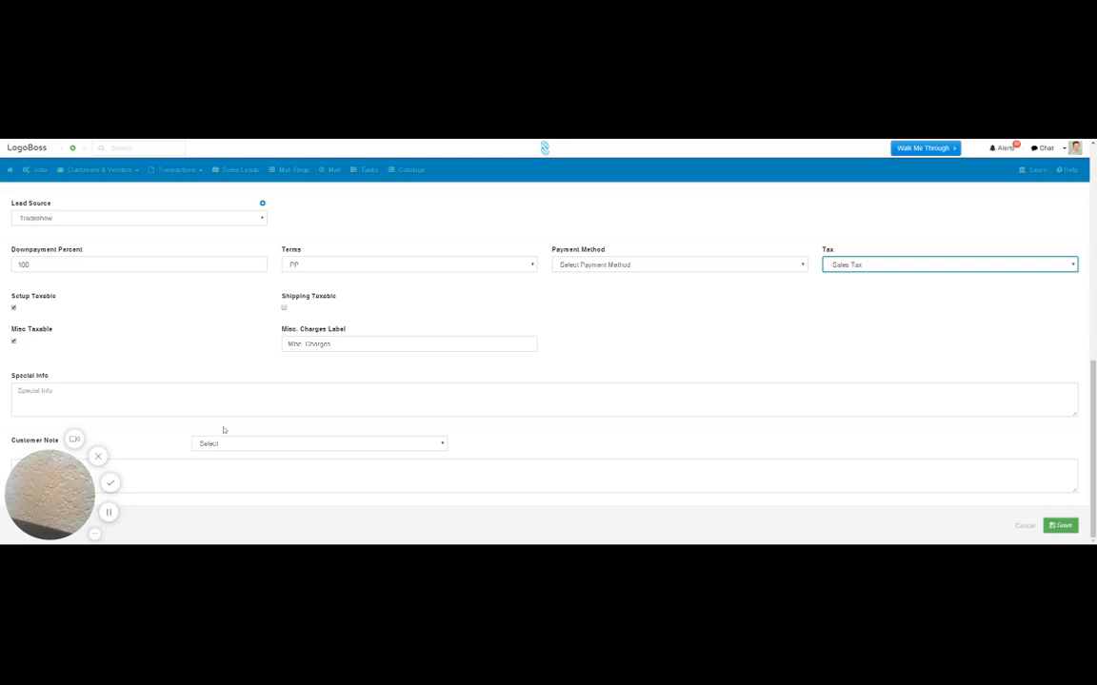
pyautogui.click(259, 445)
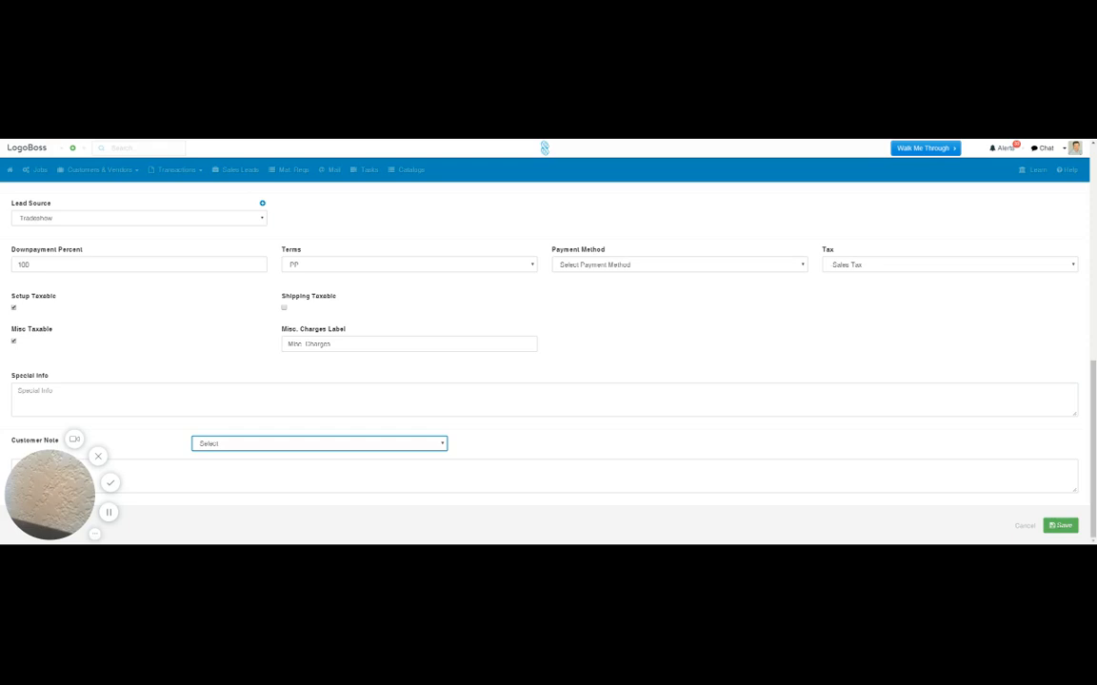
pyautogui.scroll(1, 127, 397)
pyautogui.scroll(-1, 128, 397)
pyautogui.click(1062, 526)
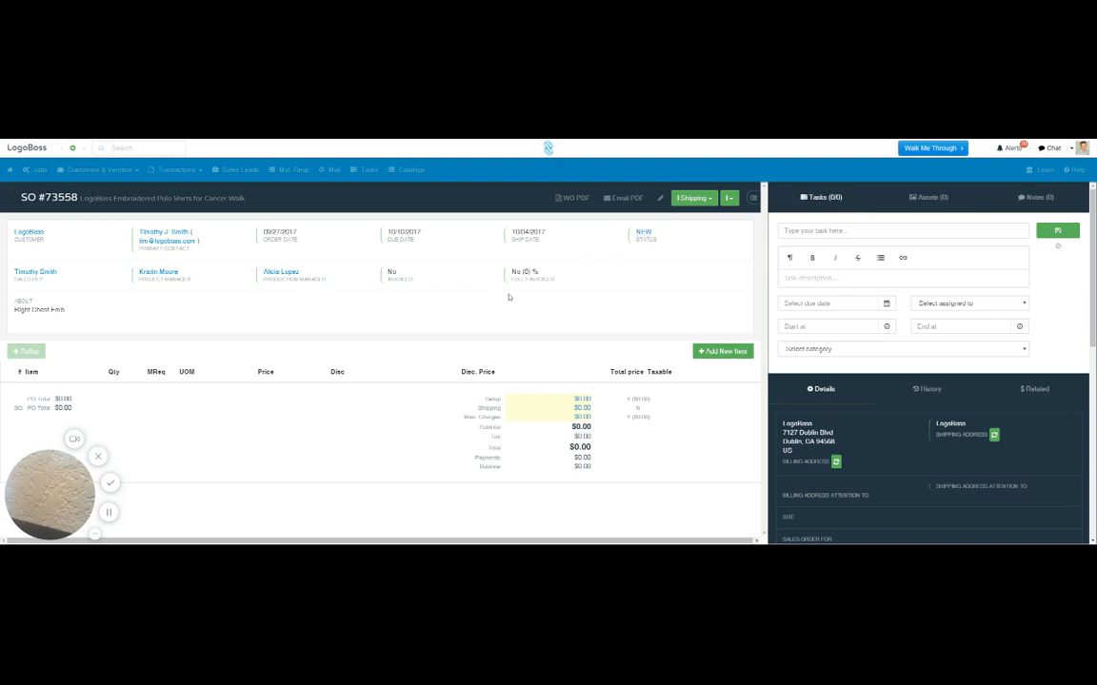
# Open the saved sales order's details for editing and review its fields from the title down to the customer note.
pyautogui.click(660, 199)
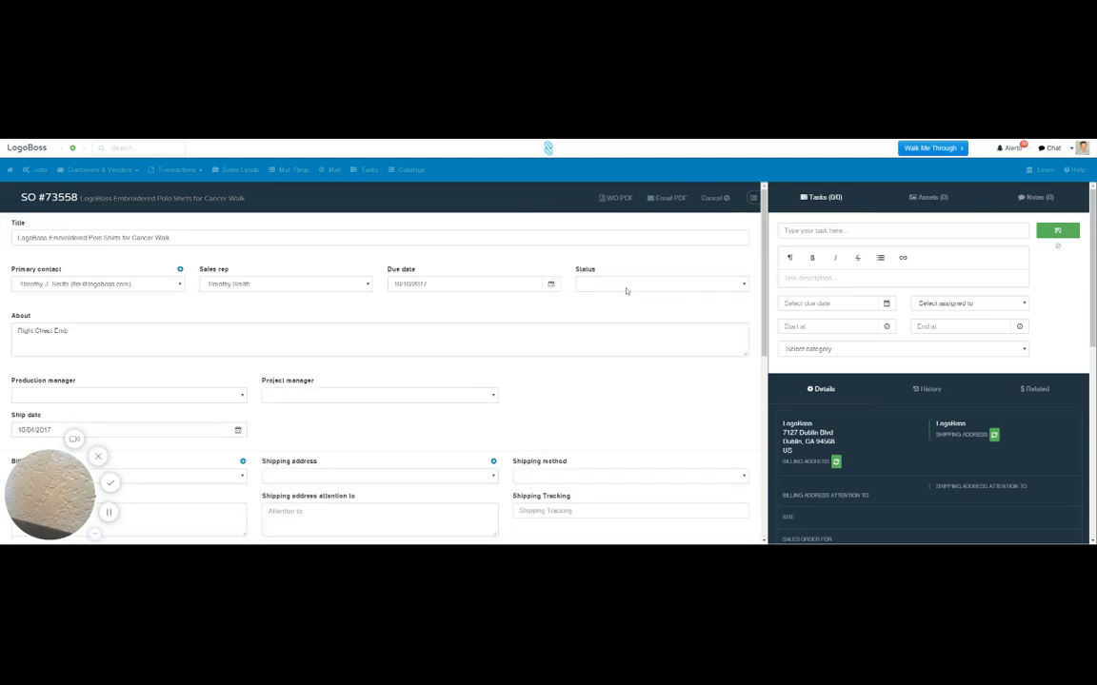
pyautogui.scroll(-3, 381, 362)
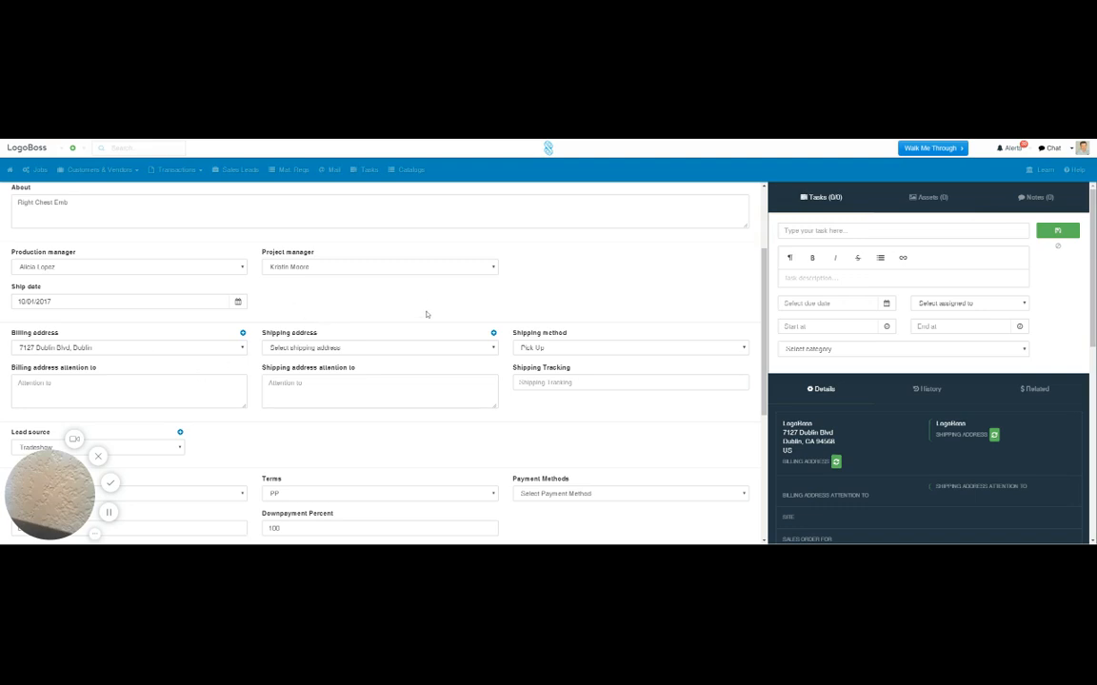
pyautogui.scroll(3, 426, 319)
pyautogui.scroll(-3, 427, 320)
pyautogui.scroll(-3, 340, 372)
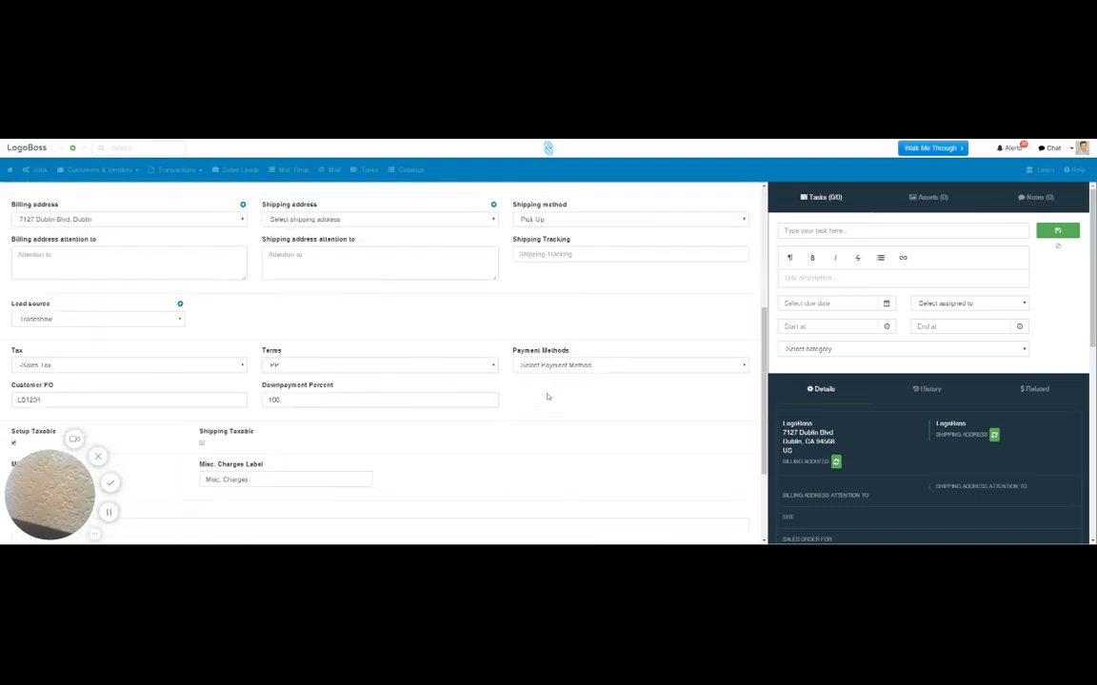
pyautogui.scroll(3, 548, 396)
pyautogui.scroll(-6, 547, 396)
pyautogui.scroll(3, 547, 396)
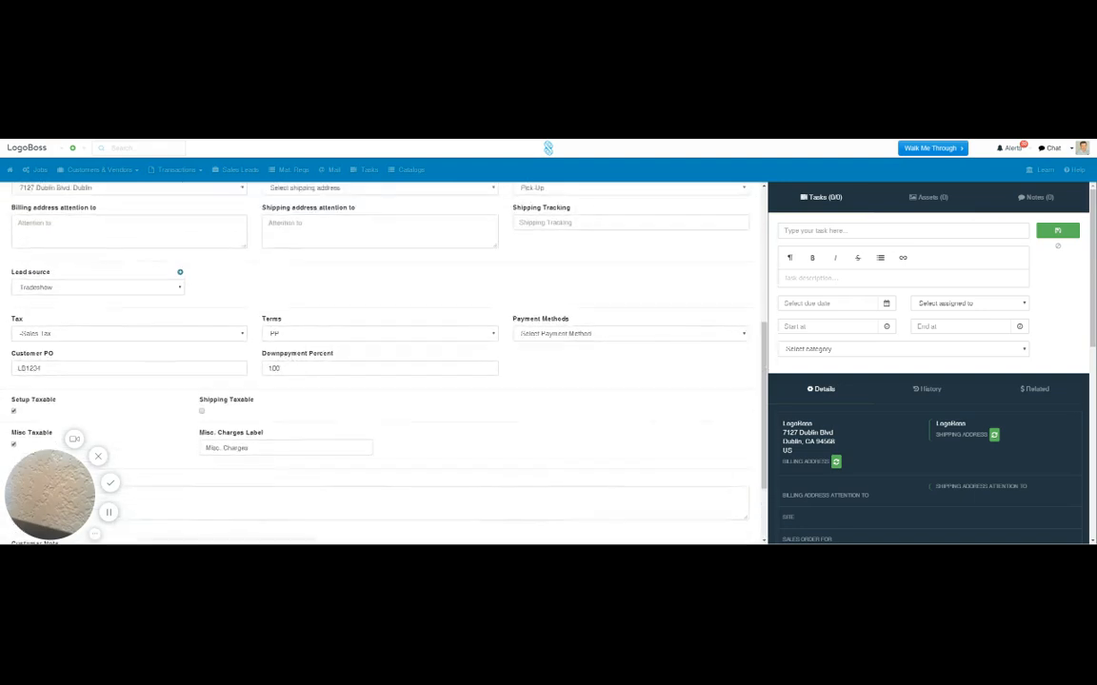
pyautogui.scroll(1, 555, 397)
pyautogui.scroll(-3, 555, 396)
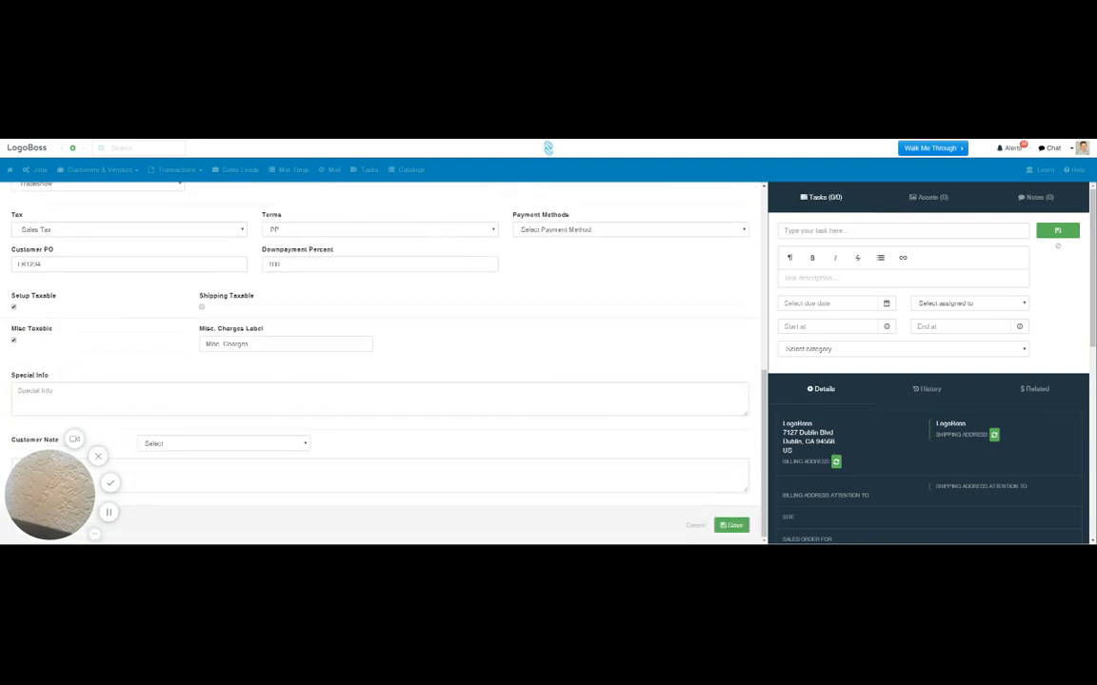
pyautogui.scroll(5, 554, 394)
pyautogui.scroll(5, 543, 284)
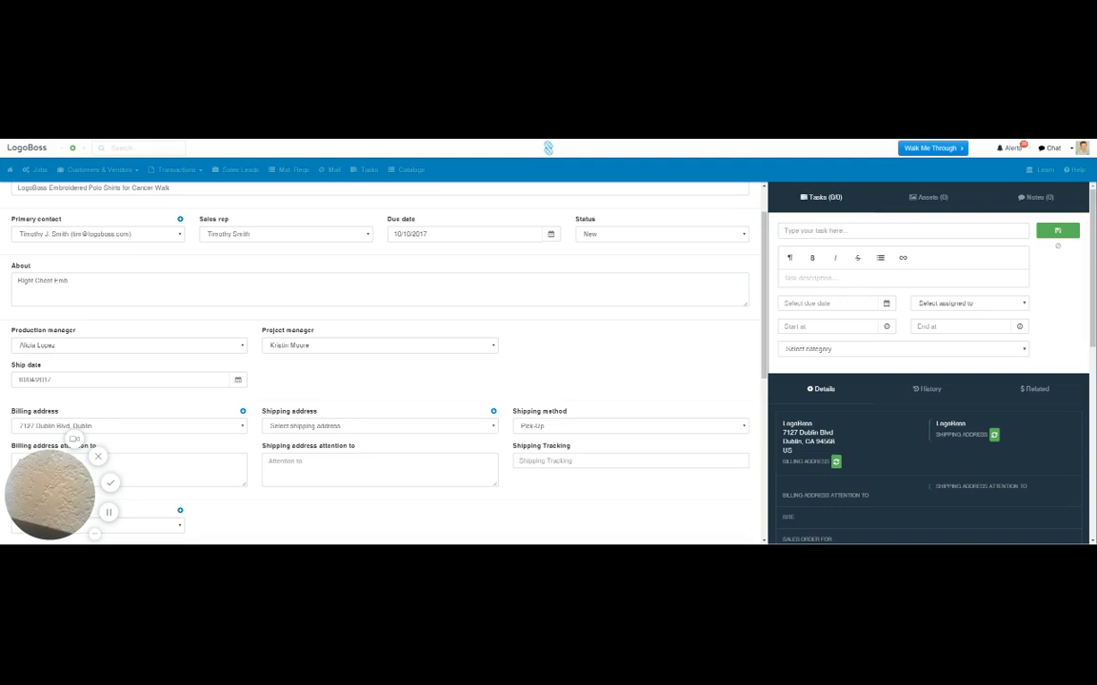
pyautogui.scroll(-3, 314, 343)
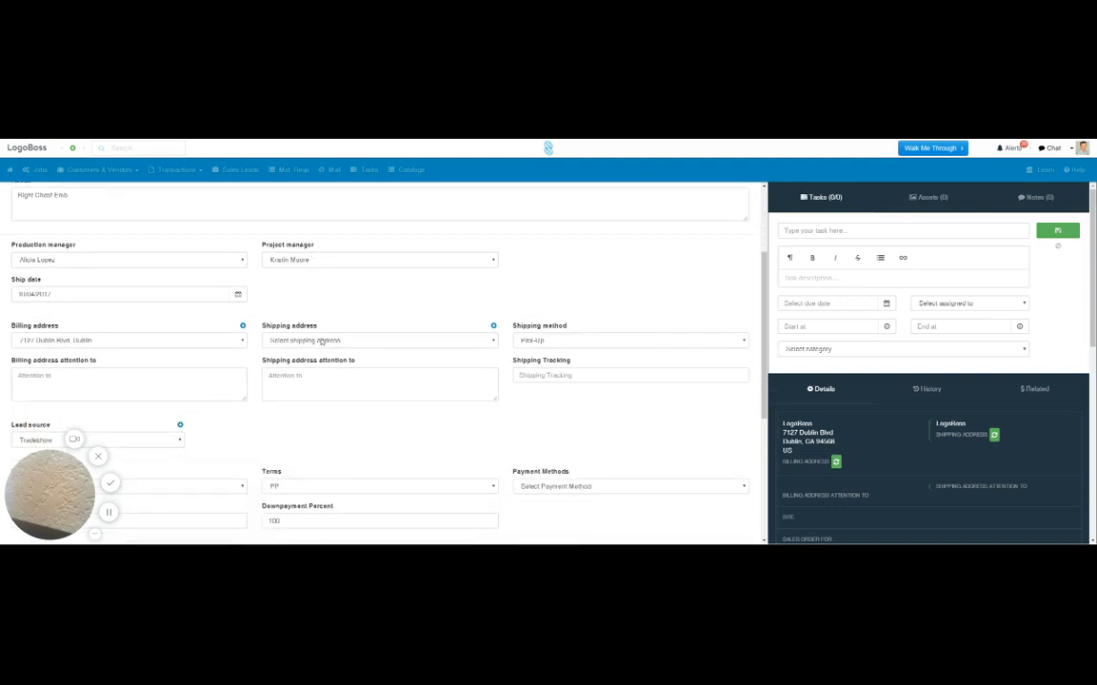